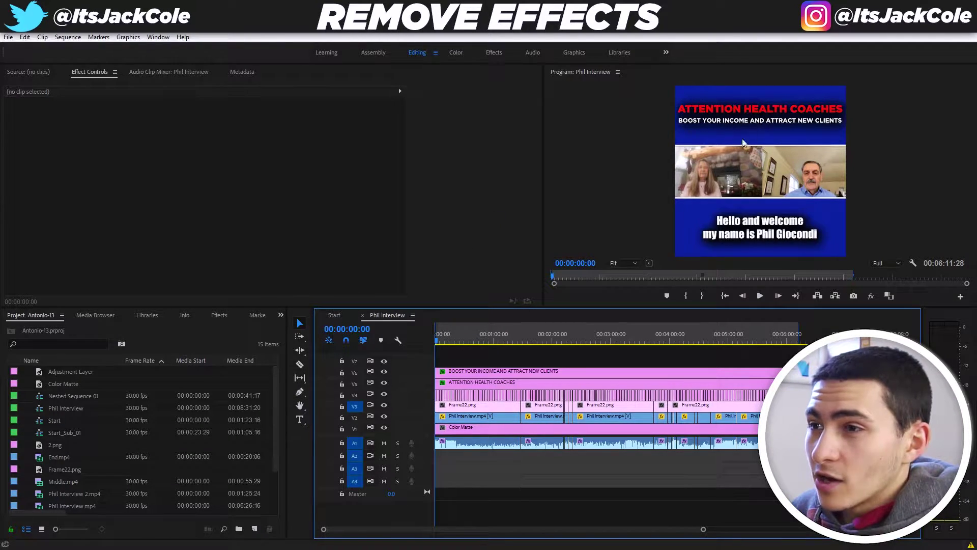
- Examine the captions and their drop shadows at several points along the interview sequence, including the individual caption clips on V4
{"action": "left_click_drag", "start_coordinate": [481, 341], "coordinate": [484, 341]}
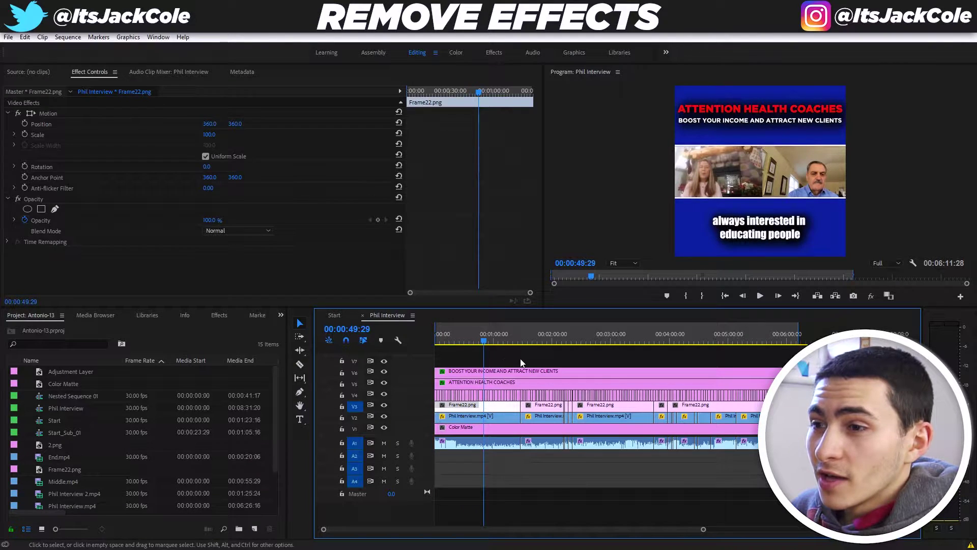
{"action": "left_click", "coordinate": [521, 361]}
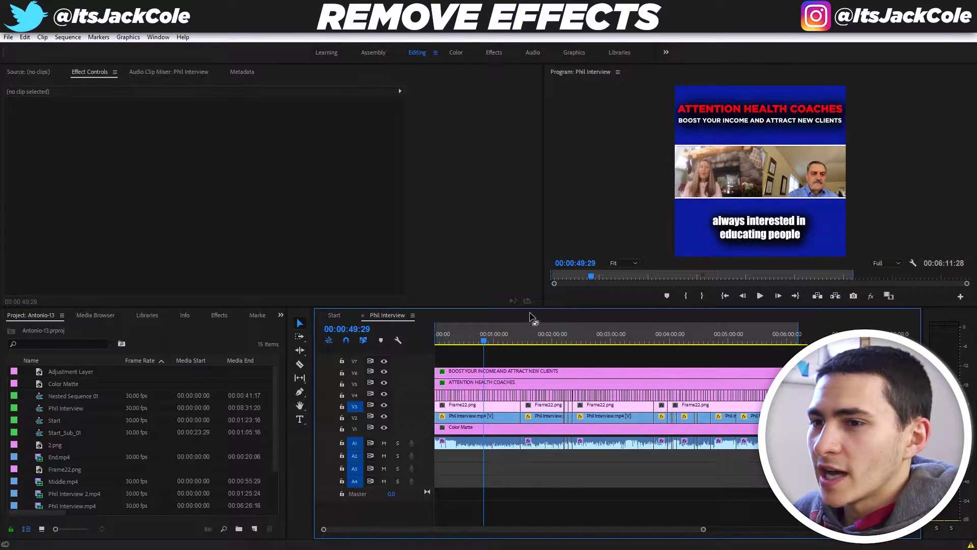
{"action": "left_click_drag", "start_coordinate": [500, 340], "coordinate": [511, 341]}
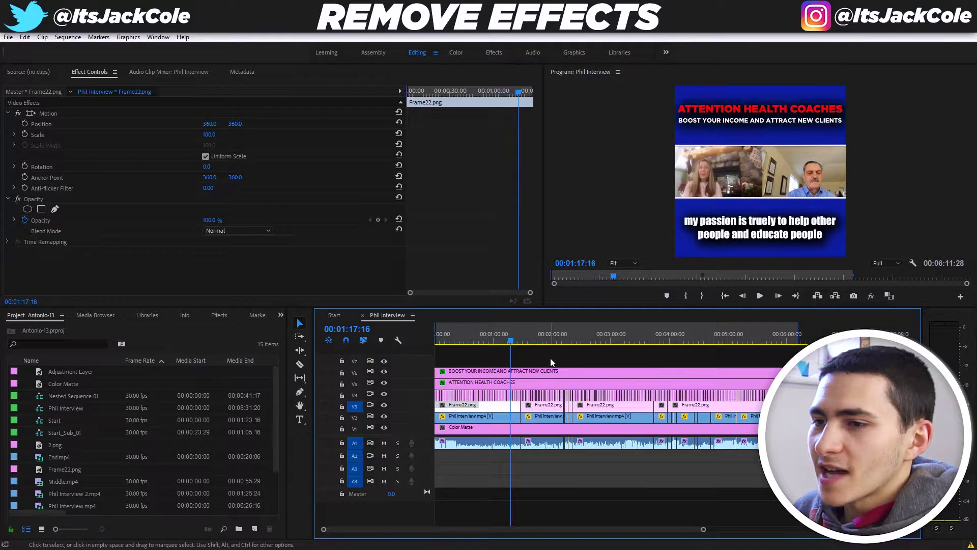
{"action": "left_click", "coordinate": [551, 362]}
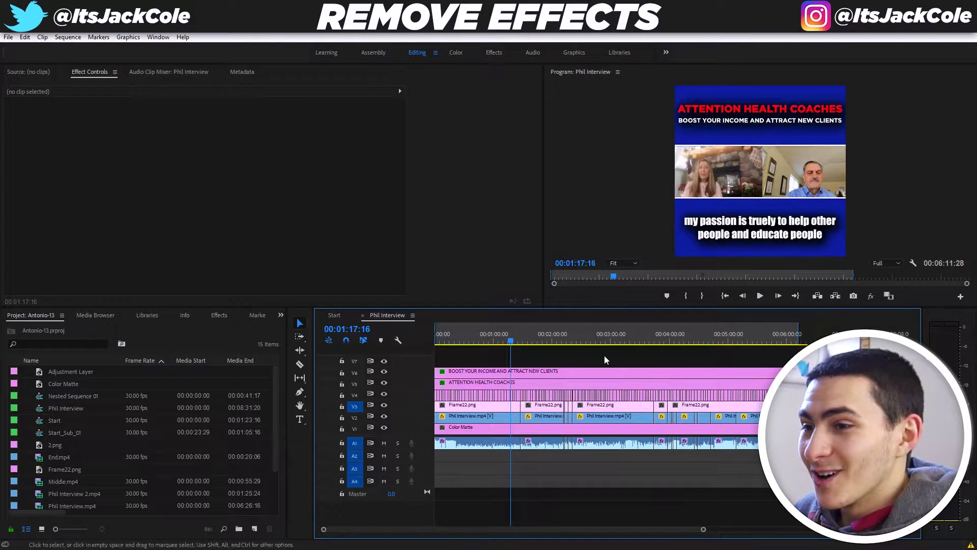
{"action": "left_click_drag", "start_coordinate": [543, 340], "coordinate": [597, 351]}
{"action": "left_click", "coordinate": [497, 340]}
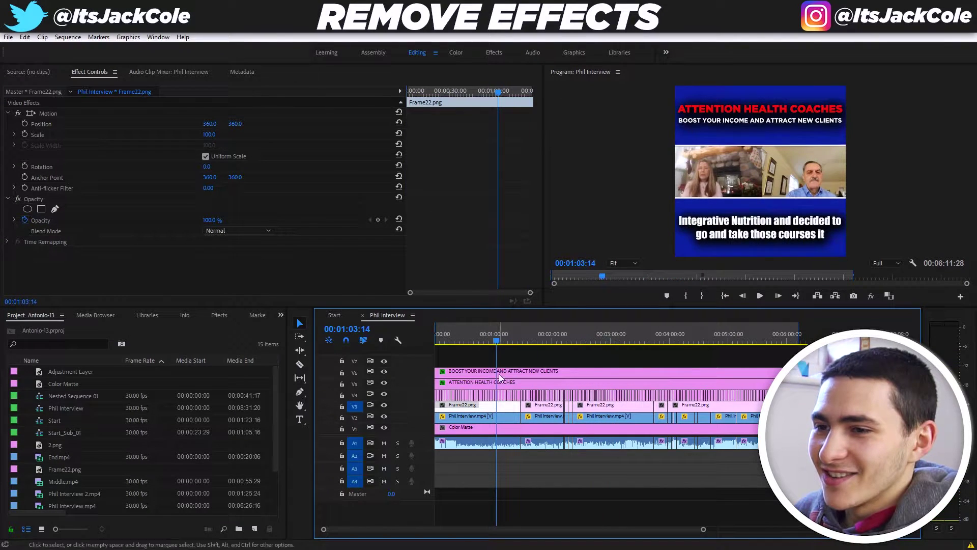
{"action": "key", "text": "="}
{"action": "key", "text": "="}
{"action": "key", "text": "="}
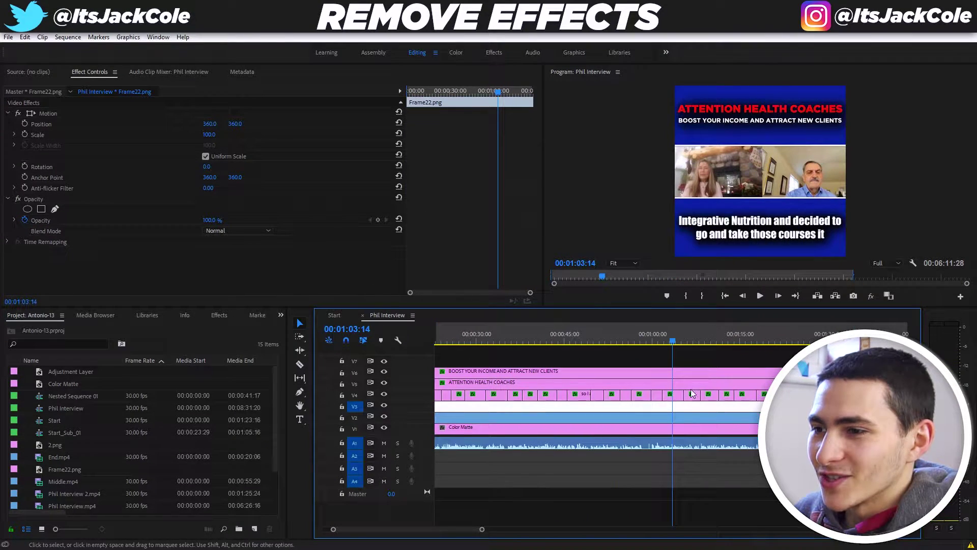
{"action": "left_click", "coordinate": [692, 397]}
{"action": "left_click", "coordinate": [720, 396]}
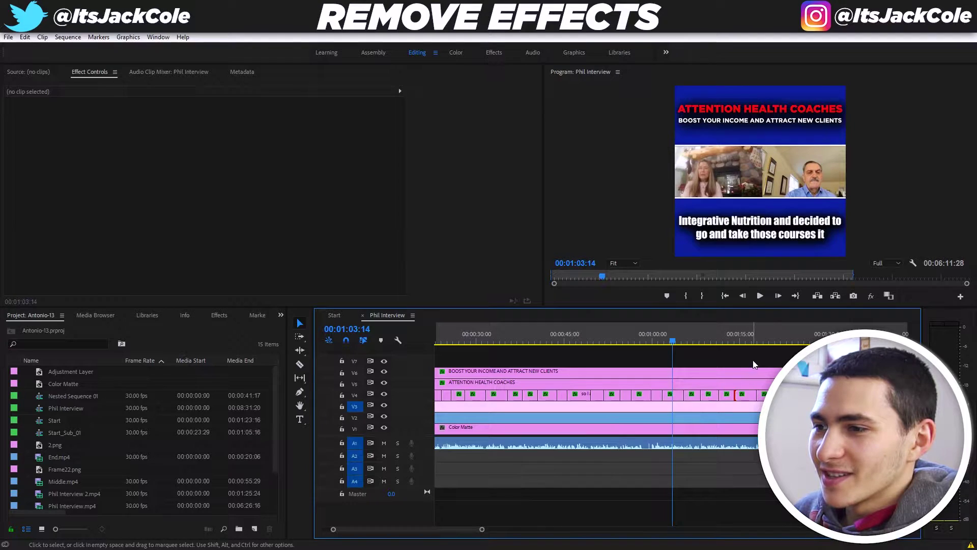
{"action": "left_click_drag", "start_coordinate": [483, 531], "coordinate": [727, 478]}
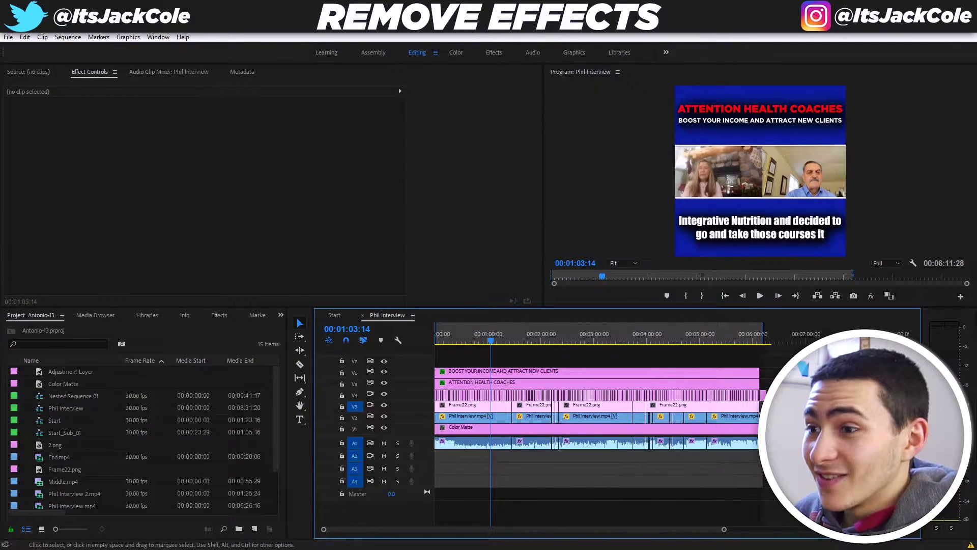
{"action": "left_click", "coordinate": [602, 340]}
{"action": "key", "text": "ctrl+shift+a"}
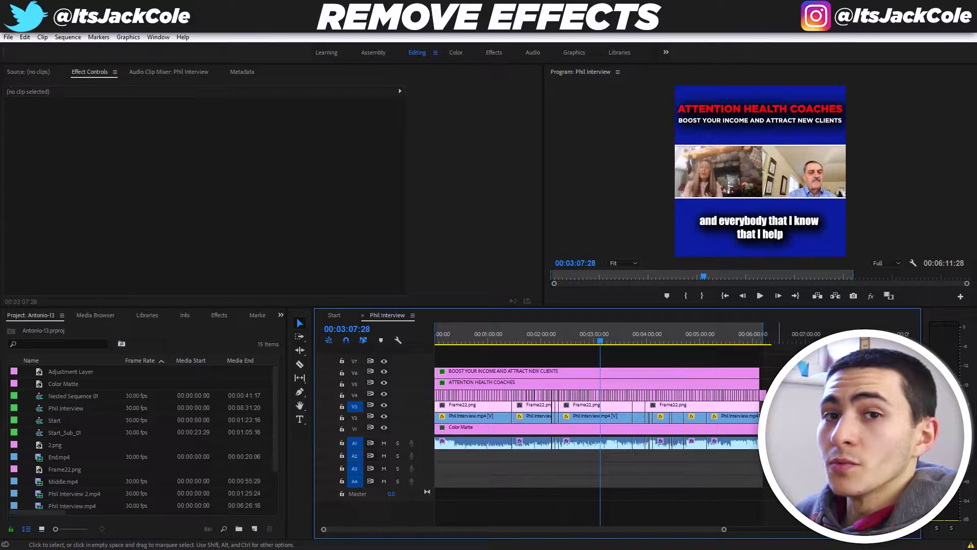
{"action": "left_click", "coordinate": [588, 417]}
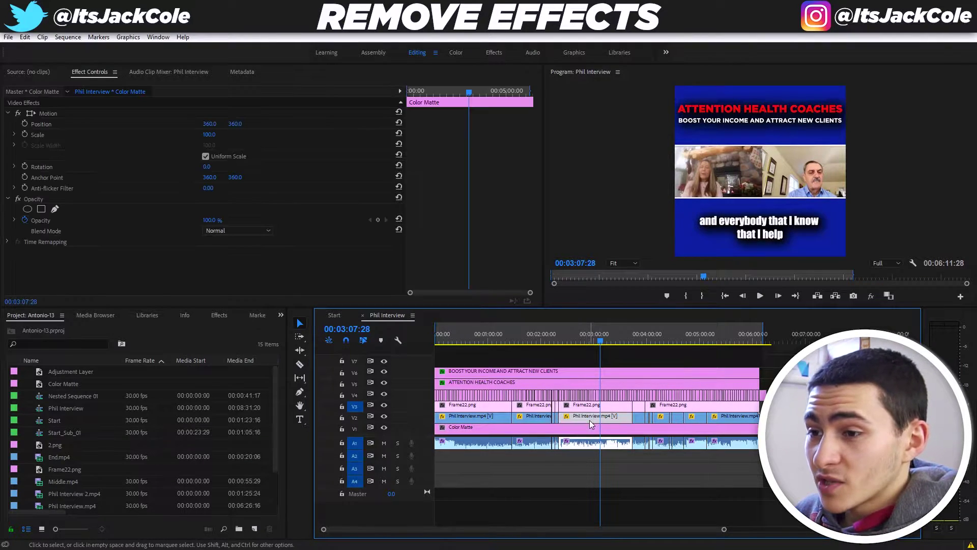
{"action": "left_click", "coordinate": [611, 395]}
{"action": "left_click", "coordinate": [759, 476]}
{"action": "left_click", "coordinate": [617, 441]}
{"action": "left_click", "coordinate": [686, 468]}
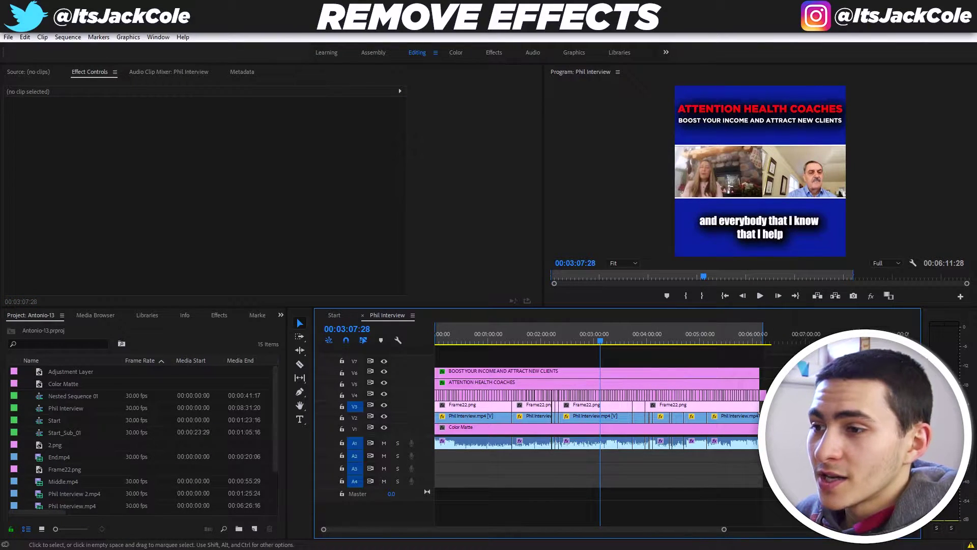
- Remove the Motion, Opacity, Time Remapping and Drop Shadow attributes from all V4 caption clips in the main section of the timeline
{"action": "left_click_drag", "start_coordinate": [704, 395], "coordinate": [415, 398]}
{"action": "left_click", "coordinate": [788, 405]}
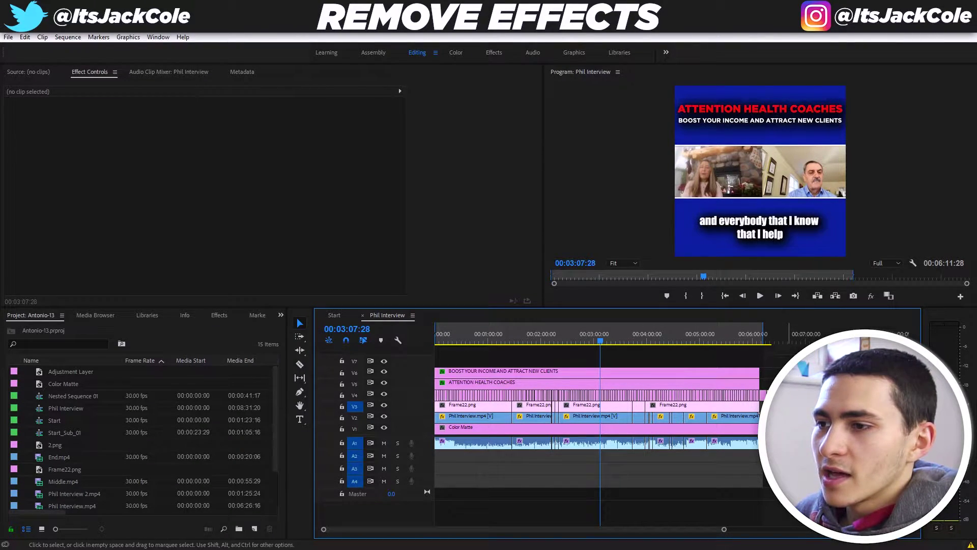
{"action": "left_click_drag", "start_coordinate": [764, 393], "coordinate": [413, 400]}
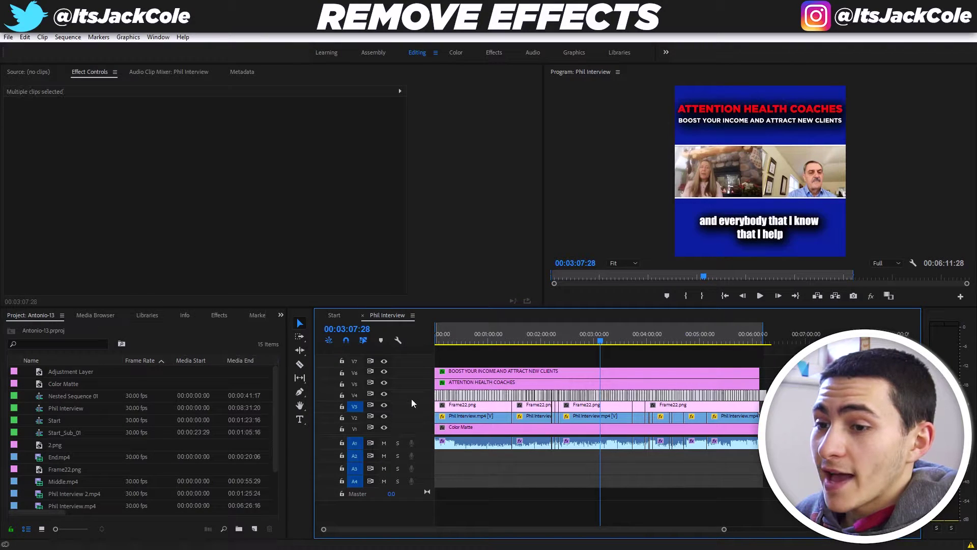
{"action": "right_click", "coordinate": [526, 396]}
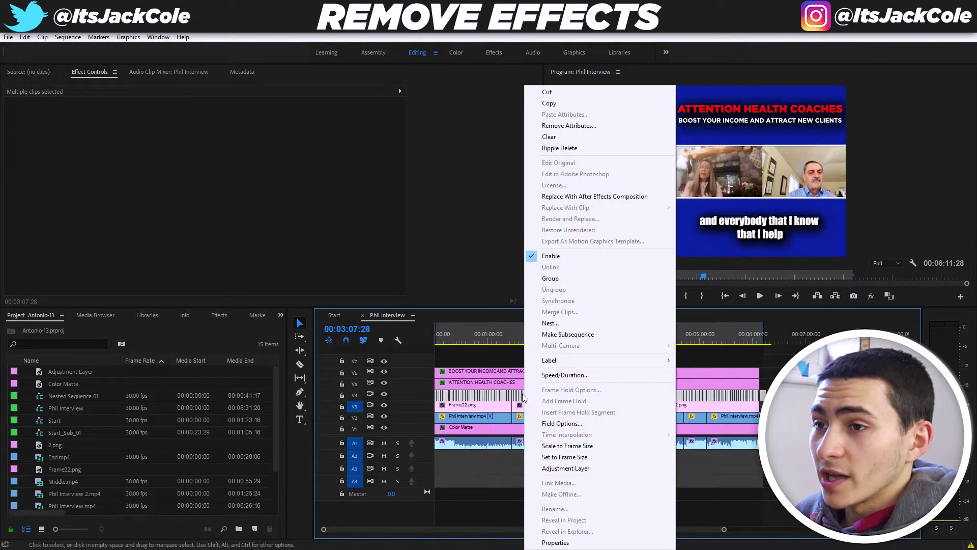
{"action": "left_click", "coordinate": [599, 126]}
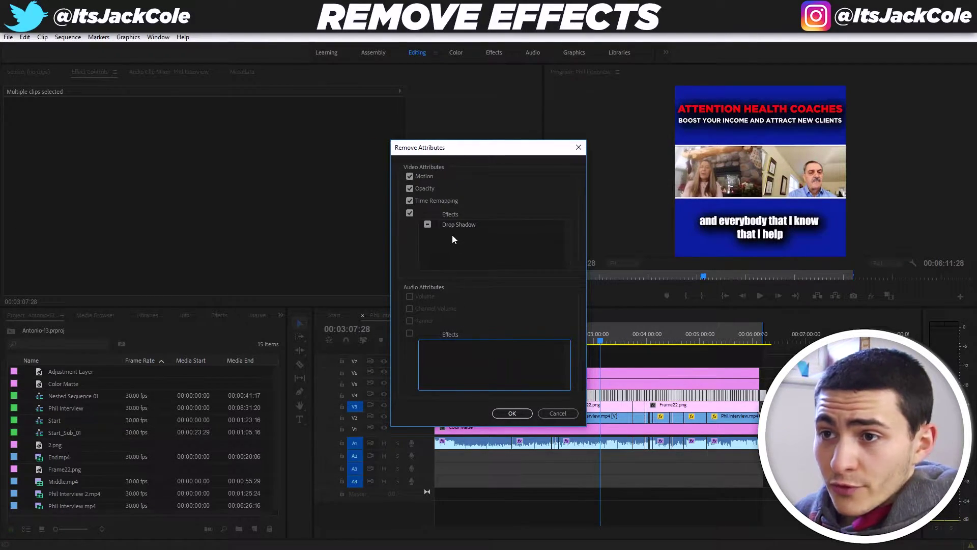
{"action": "left_click", "coordinate": [459, 219]}
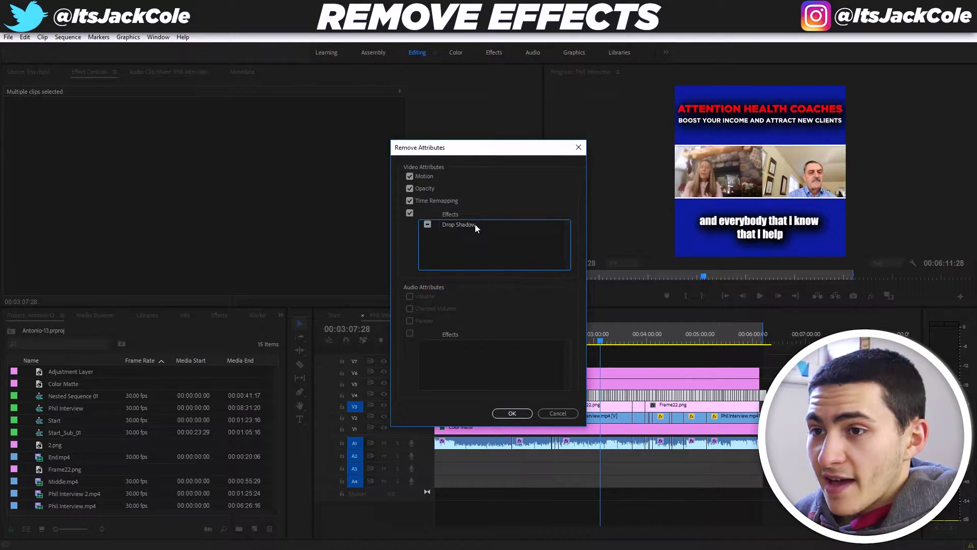
{"action": "left_click", "coordinate": [512, 413]}
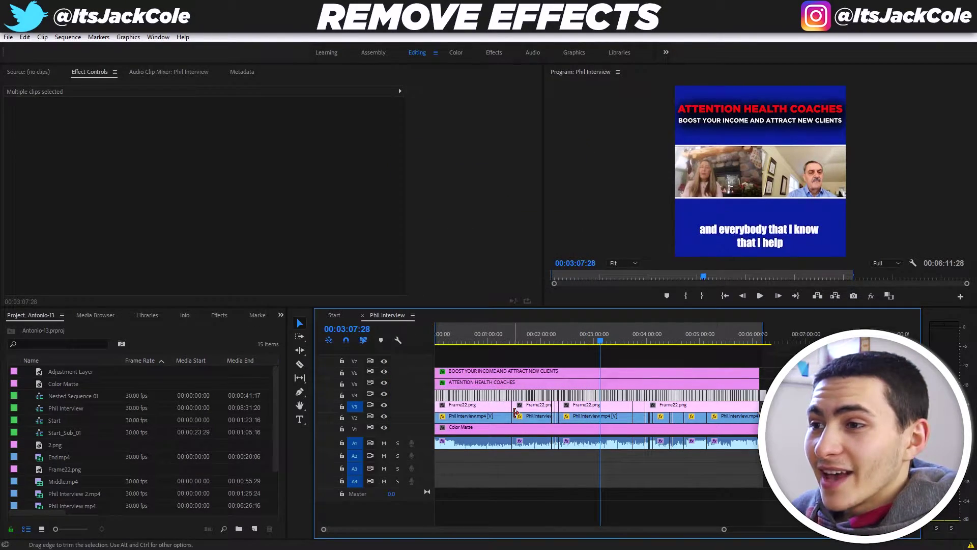
- Nest all the V4 caption clips of the main section into one sequence, keeping the default name
{"action": "left_click_drag", "start_coordinate": [583, 329], "coordinate": [576, 361]}
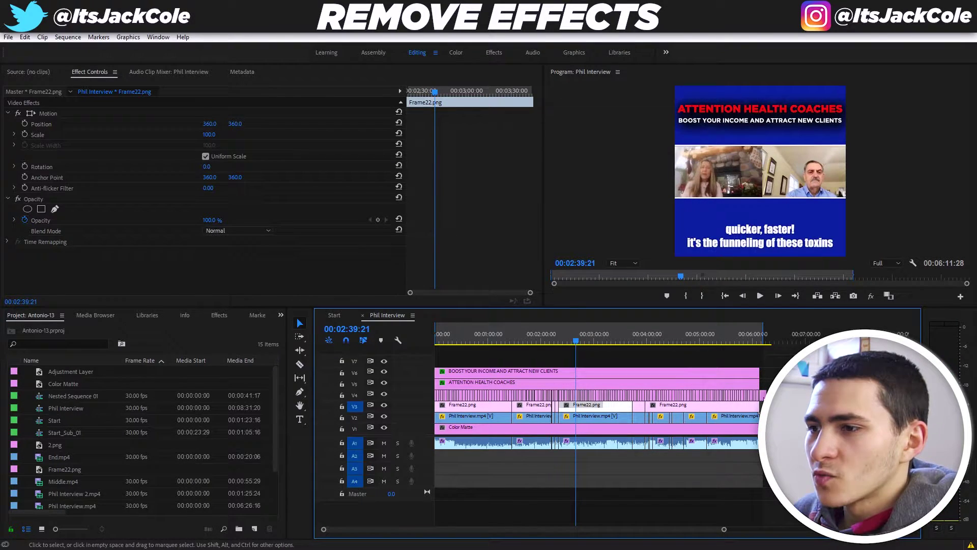
{"action": "left_click", "coordinate": [790, 376]}
{"action": "left_click_drag", "start_coordinate": [783, 398], "coordinate": [424, 395]}
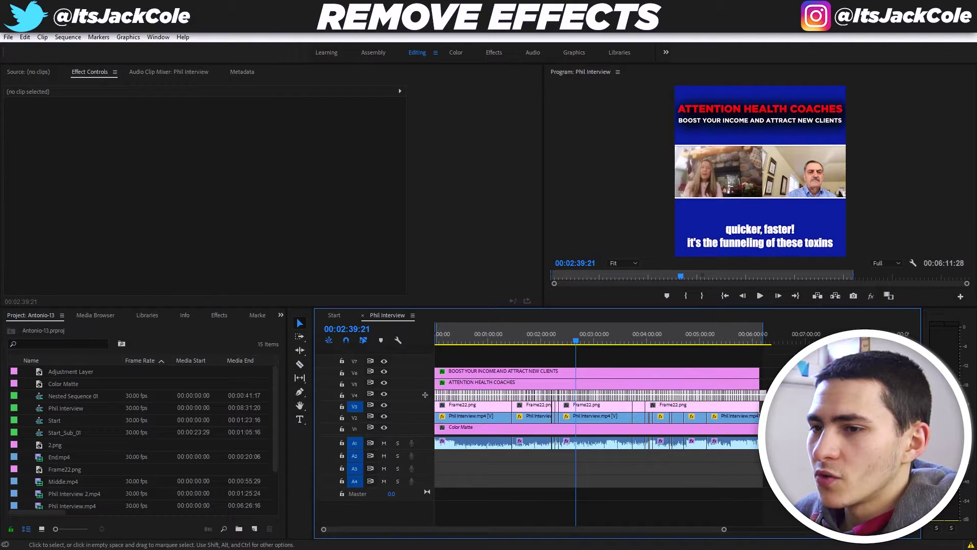
{"action": "right_click", "coordinate": [499, 397]}
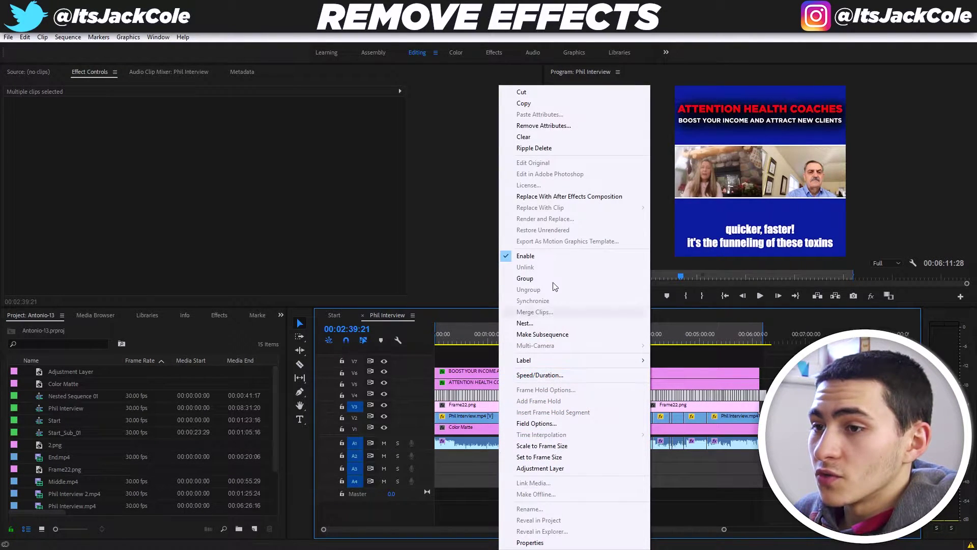
{"action": "left_click", "coordinate": [523, 323]}
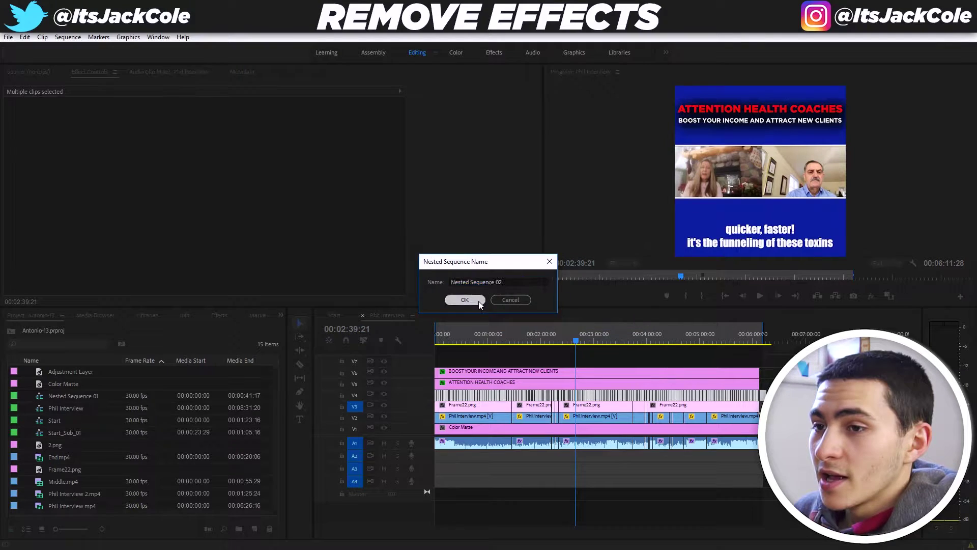
{"action": "left_click", "coordinate": [465, 300]}
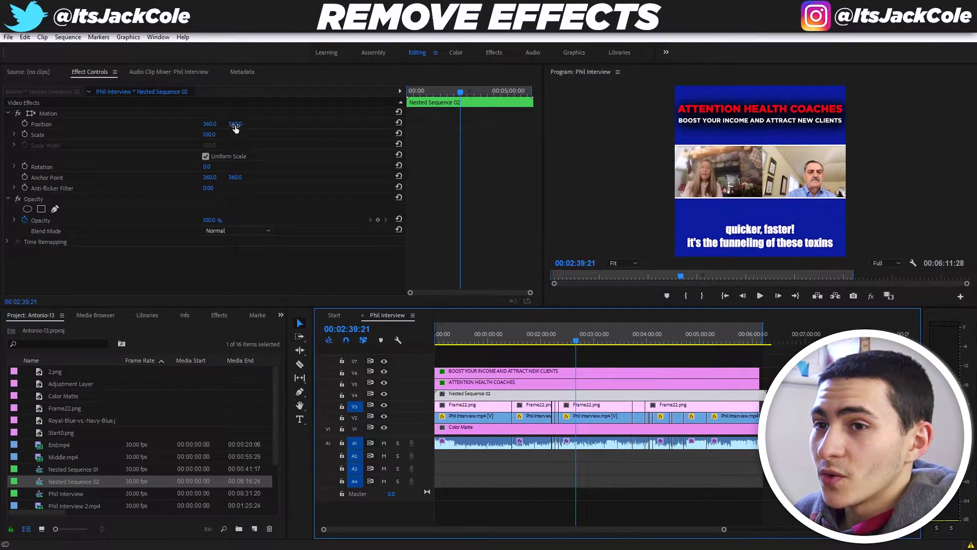
- Set the nested caption clip's vertical position to 322 and check the captions at the start of the sequence
{"action": "left_click", "coordinate": [241, 124]}
{"action": "mouse_move", "coordinate": [241, 123]}
{"action": "left_mouse_down"}
{"action": "mouse_move", "coordinate": [255, 124]}
{"action": "mouse_move", "coordinate": [222, 124]}
{"action": "left_mouse_up"}
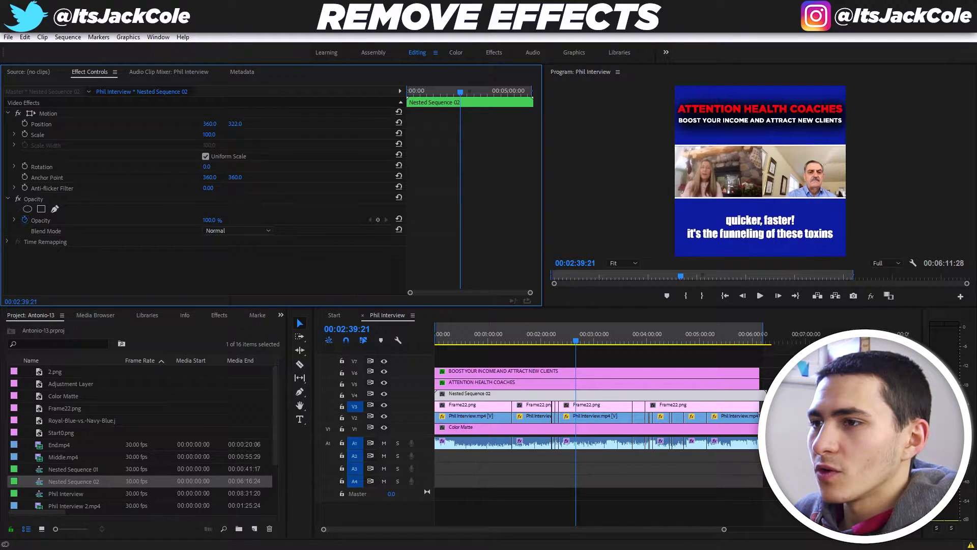
{"action": "left_click", "coordinate": [588, 454]}
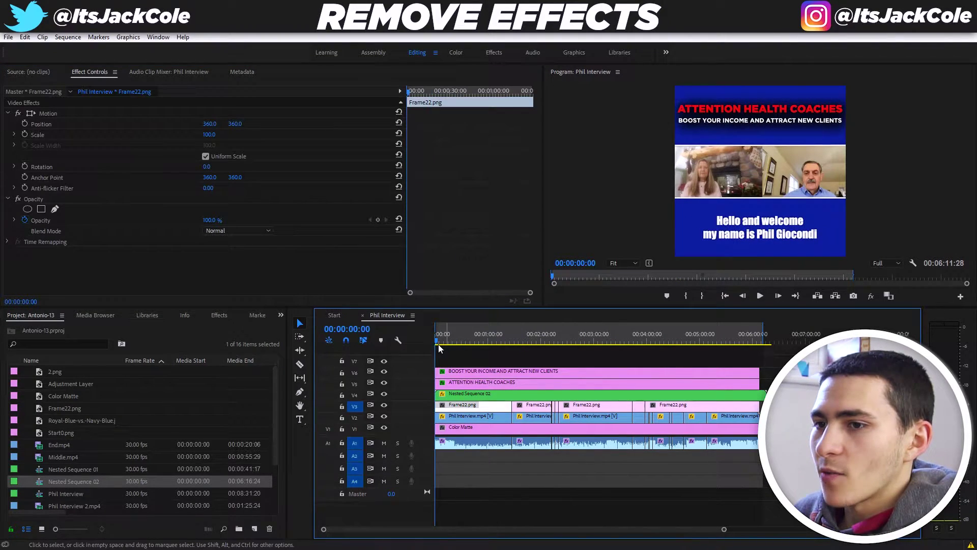
{"action": "left_click_drag", "start_coordinate": [438, 344], "coordinate": [398, 373]}
{"action": "left_click", "coordinate": [503, 350]}
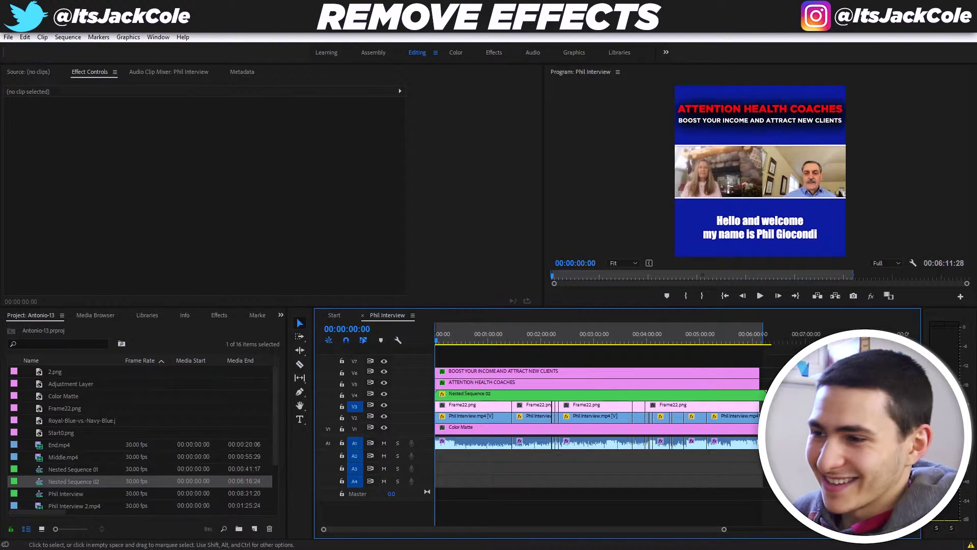
{"action": "left_click", "coordinate": [613, 394]}
{"action": "left_click", "coordinate": [531, 363]}
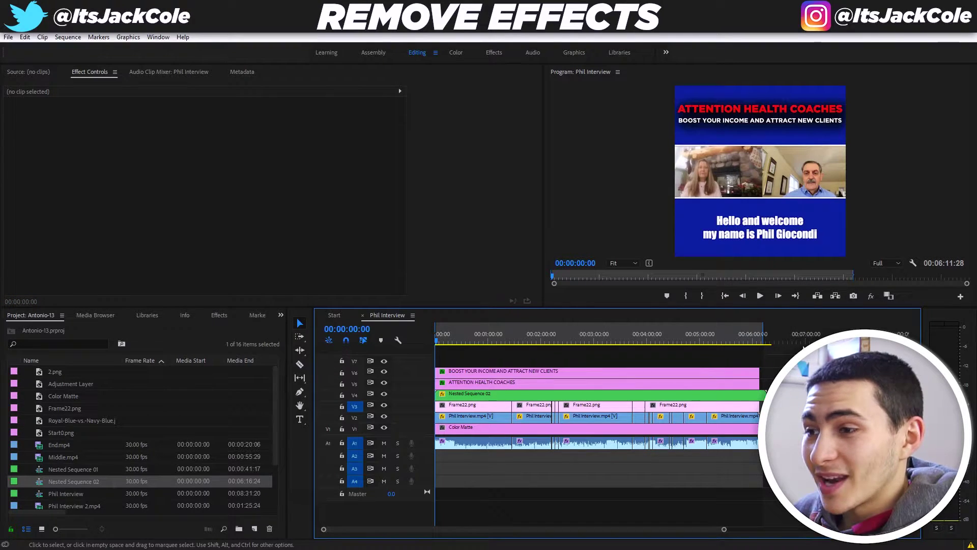
- Remove the Motion, Opacity, Time Remapping and Drop Shadow attributes from all V4 caption clips in the second section, after the gap
{"action": "left_click_drag", "start_coordinate": [806, 331], "coordinate": [837, 333]}
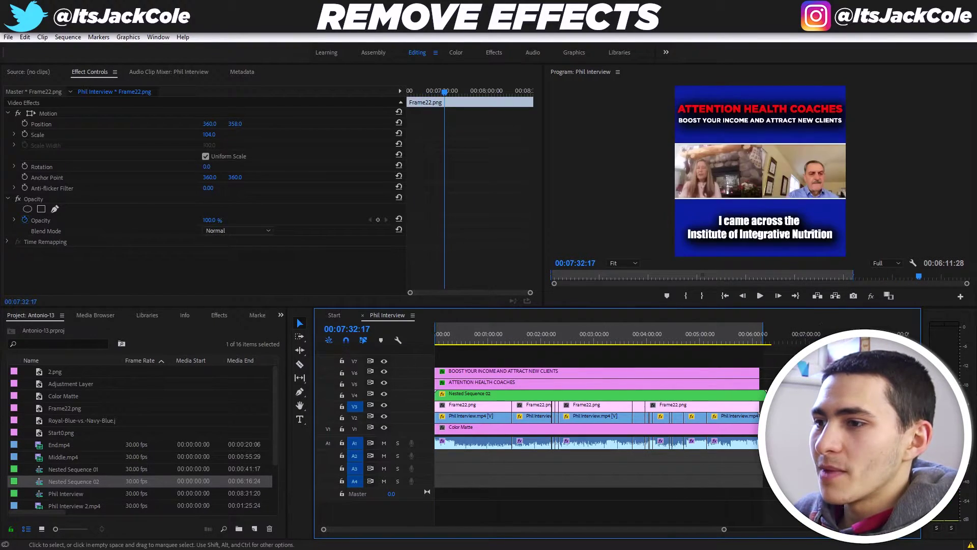
{"action": "left_click", "coordinate": [722, 508]}
{"action": "left_click_drag", "start_coordinate": [698, 529], "coordinate": [750, 529]}
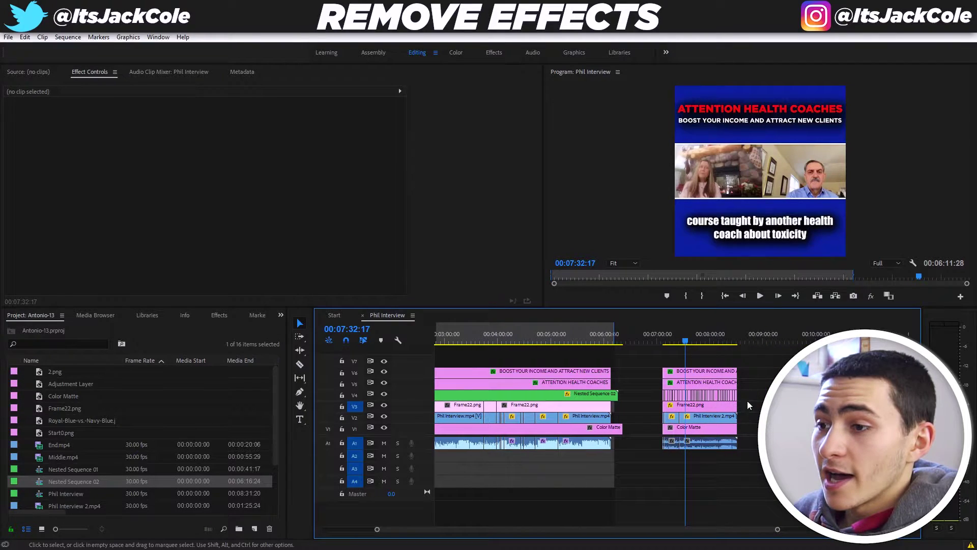
{"action": "left_click_drag", "start_coordinate": [757, 391], "coordinate": [651, 398]}
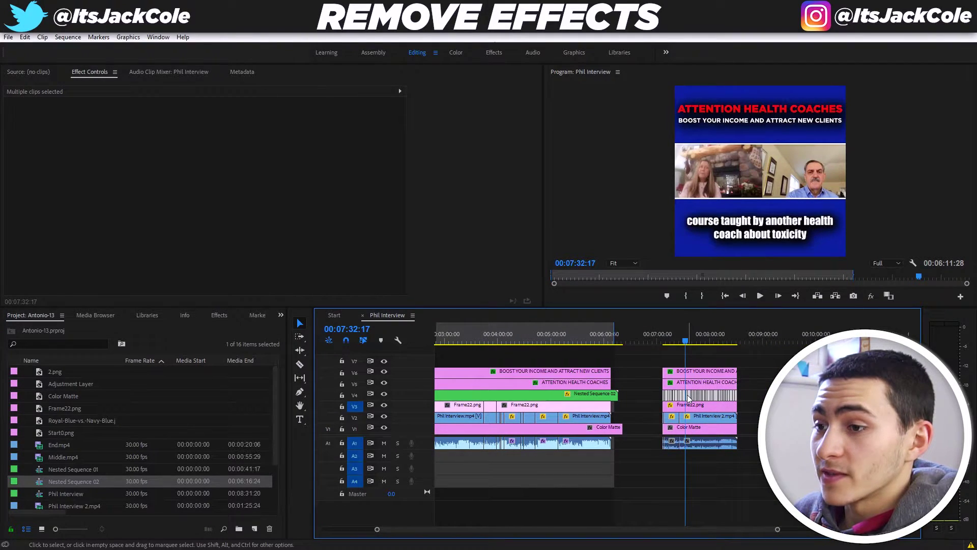
{"action": "right_click", "coordinate": [689, 396]}
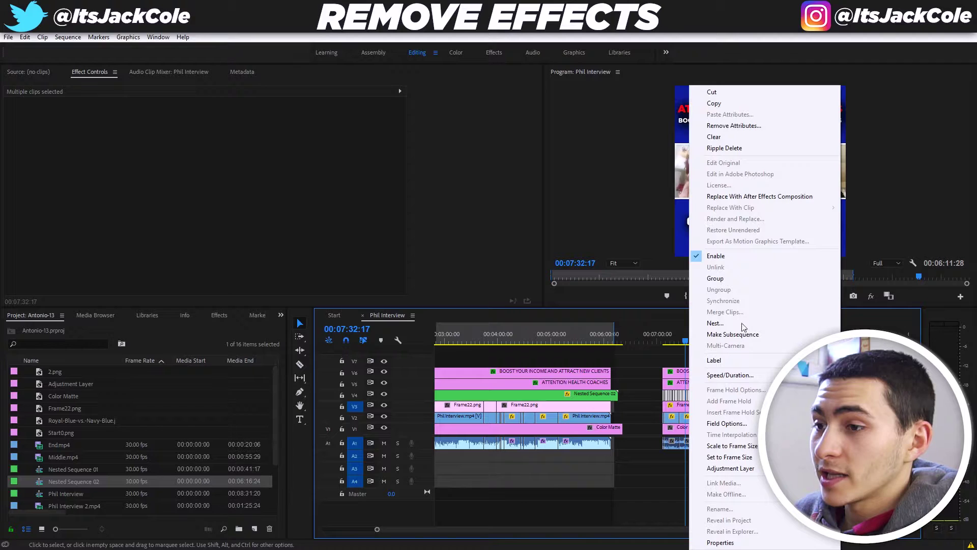
{"action": "left_click", "coordinate": [770, 124]}
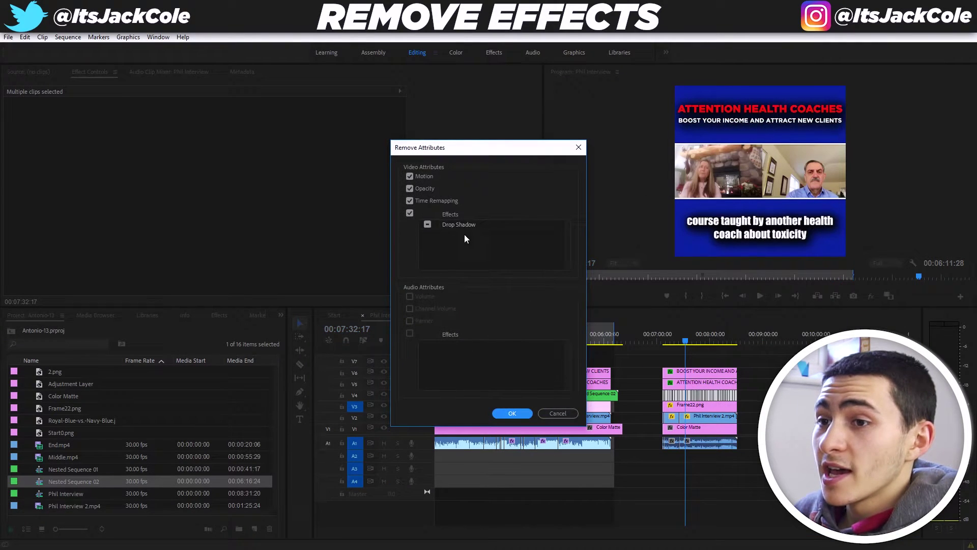
{"action": "left_click", "coordinate": [517, 414]}
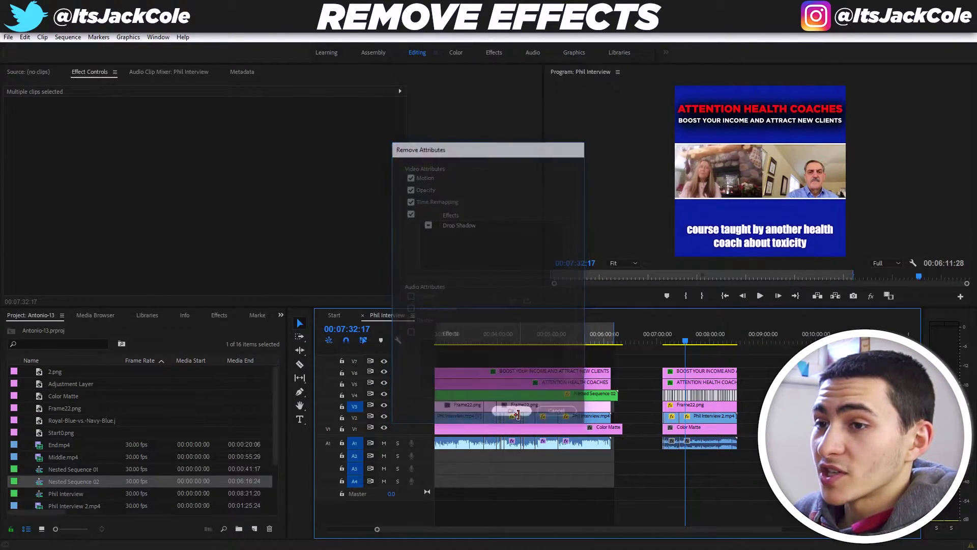
- Nest the second section's V4 caption clips under the default name and set the nested clip's vertical position to 323
{"action": "right_click", "coordinate": [715, 394]}
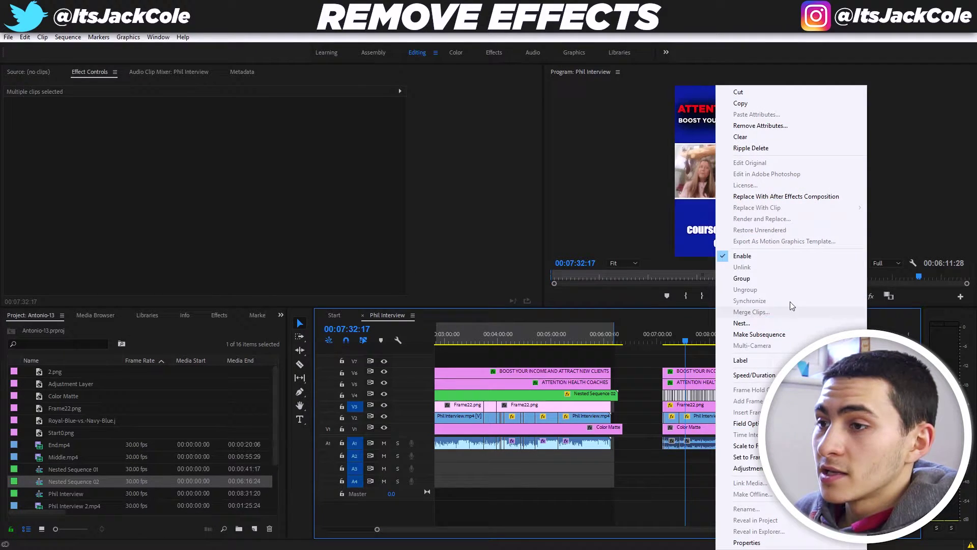
{"action": "left_click", "coordinate": [764, 324]}
{"action": "key", "text": "Return"}
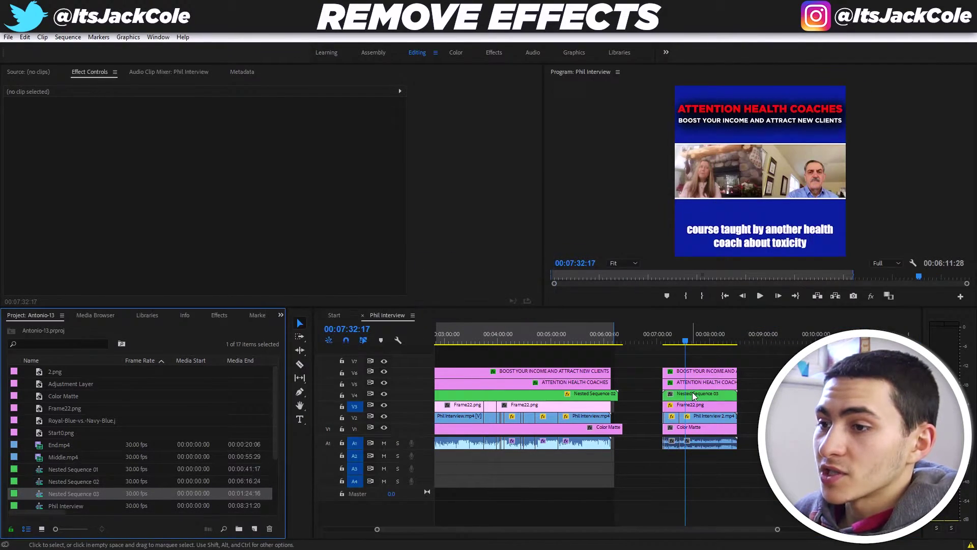
{"action": "left_click", "coordinate": [693, 395]}
{"action": "left_click_drag", "start_coordinate": [235, 124], "coordinate": [230, 123]}
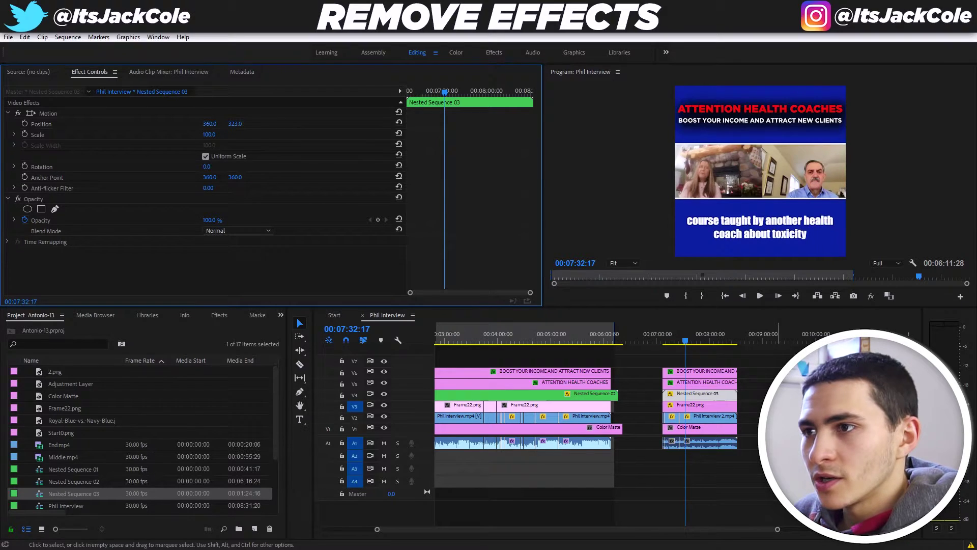
- Undo the second section's caption nesting and repositioning, and duplicate its V4 caption clips onto track V7 as a backup
{"action": "key", "text": "ctrl+z"}
{"action": "key", "text": "ctrl+z"}
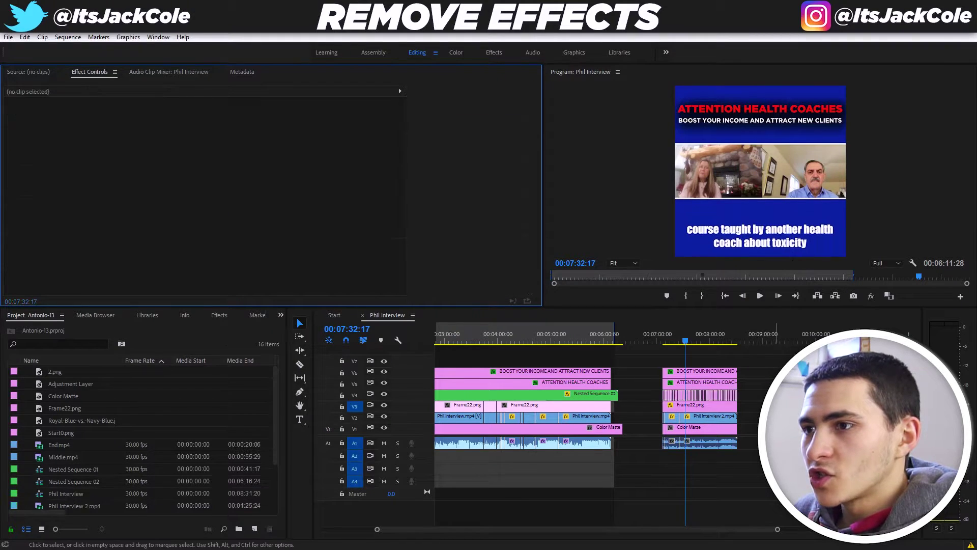
{"action": "left_click_drag", "start_coordinate": [768, 396], "coordinate": [725, 393]}
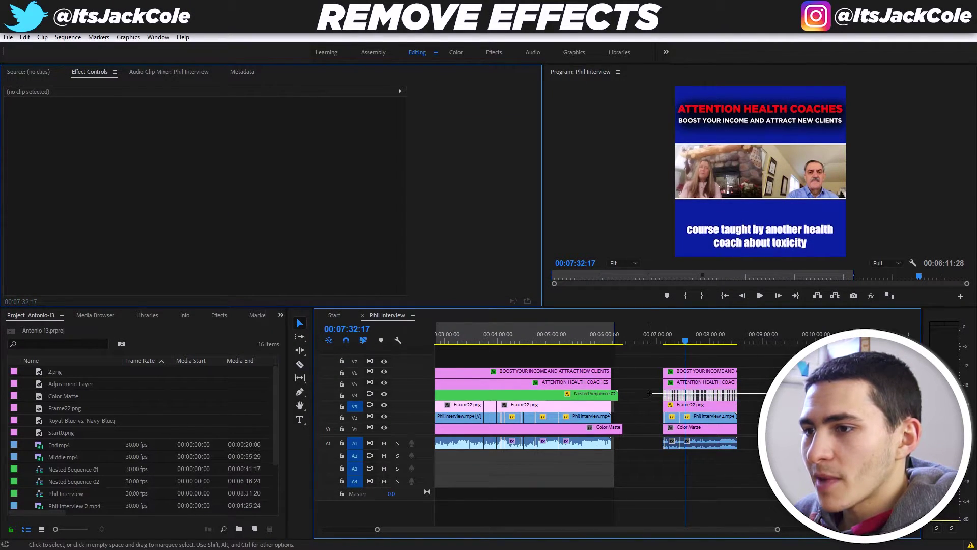
{"action": "left_click_drag", "start_coordinate": [688, 400], "coordinate": [690, 366]}
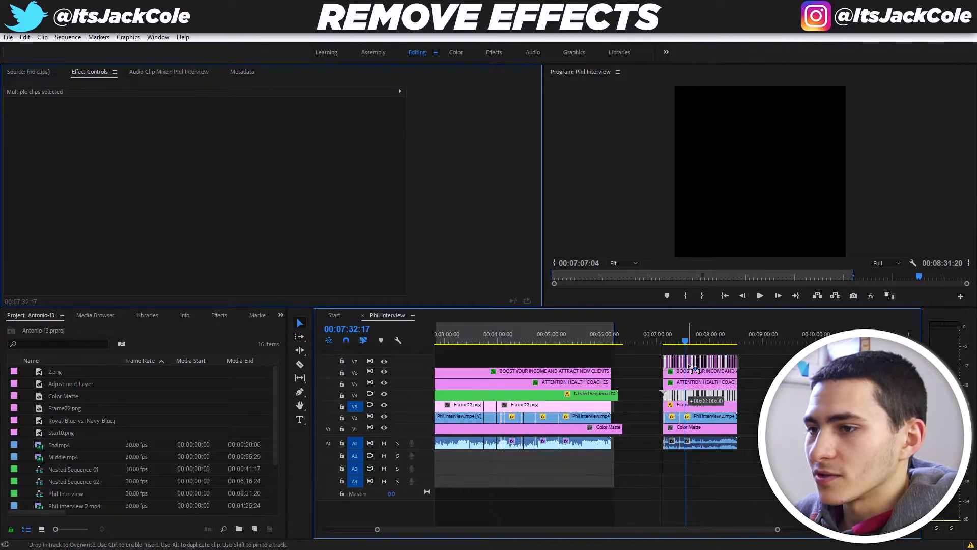
{"action": "left_click_drag", "start_coordinate": [689, 366], "coordinate": [690, 365]}
{"action": "left_click", "coordinate": [803, 384]}
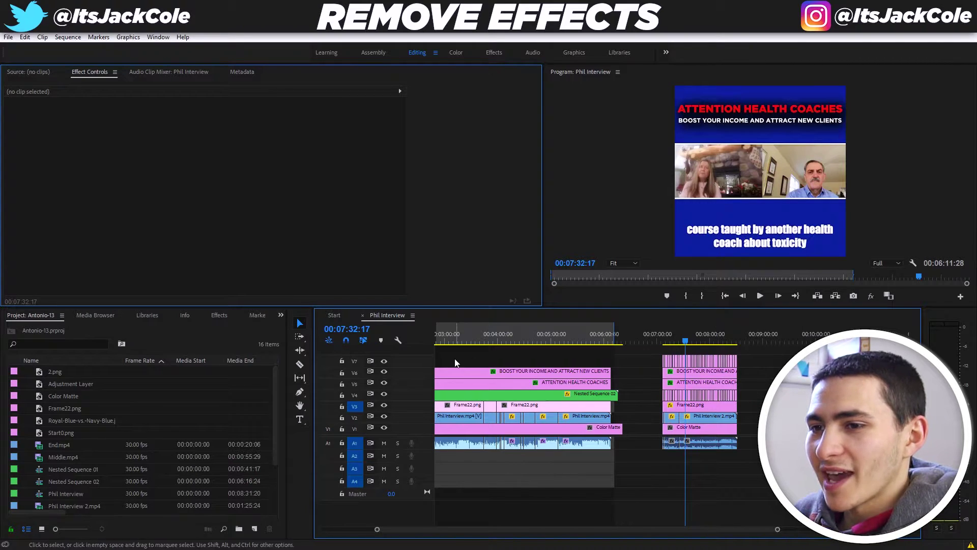
- Hide track V7 and make a subsequence from the second section's V4 caption clips
{"action": "left_click_drag", "start_coordinate": [758, 393], "coordinate": [649, 395]}
{"action": "right_click", "coordinate": [689, 395]}
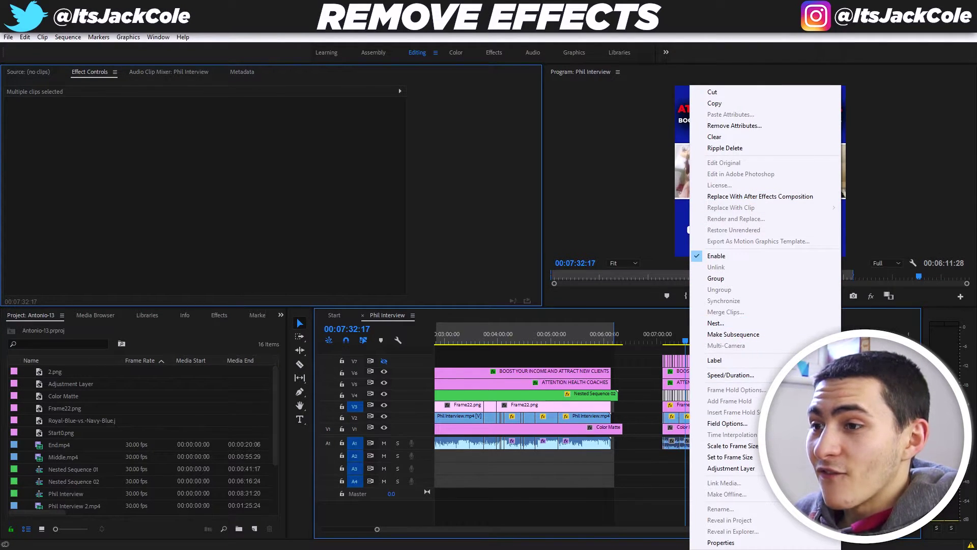
{"action": "left_click", "coordinate": [760, 335]}
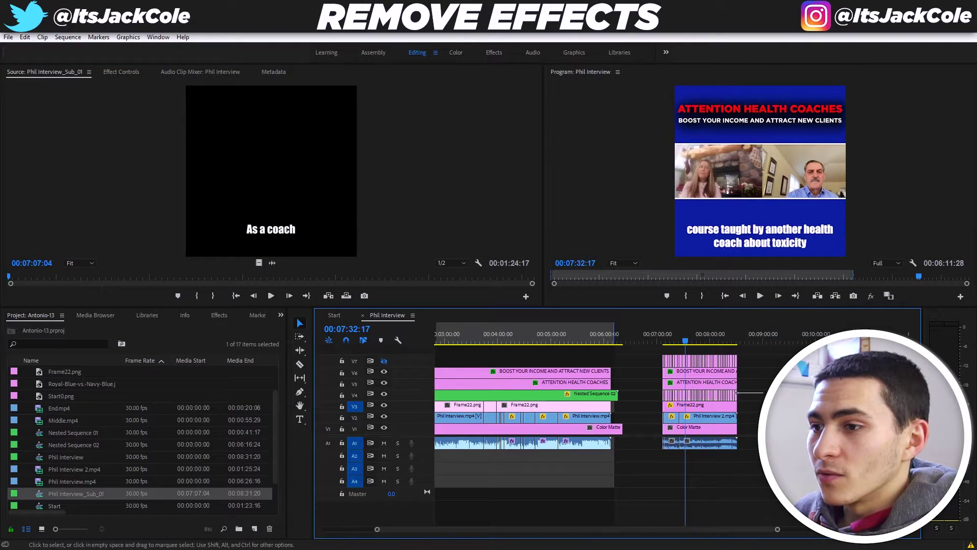
- Nest the second section's V4 caption clips under the default name and set the nested clip's vertical position to 322
{"action": "right_click", "coordinate": [692, 398]}
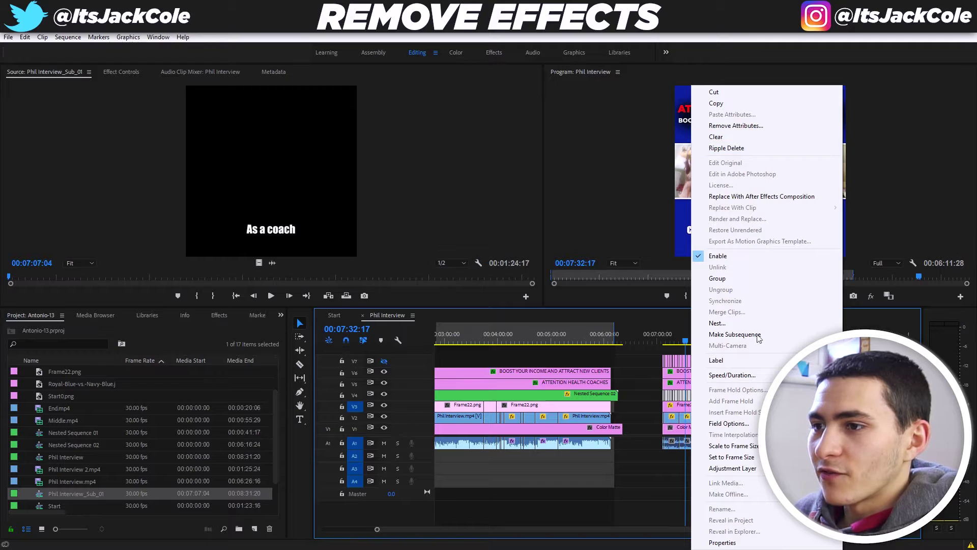
{"action": "left_click", "coordinate": [722, 323]}
{"action": "key", "text": "Return"}
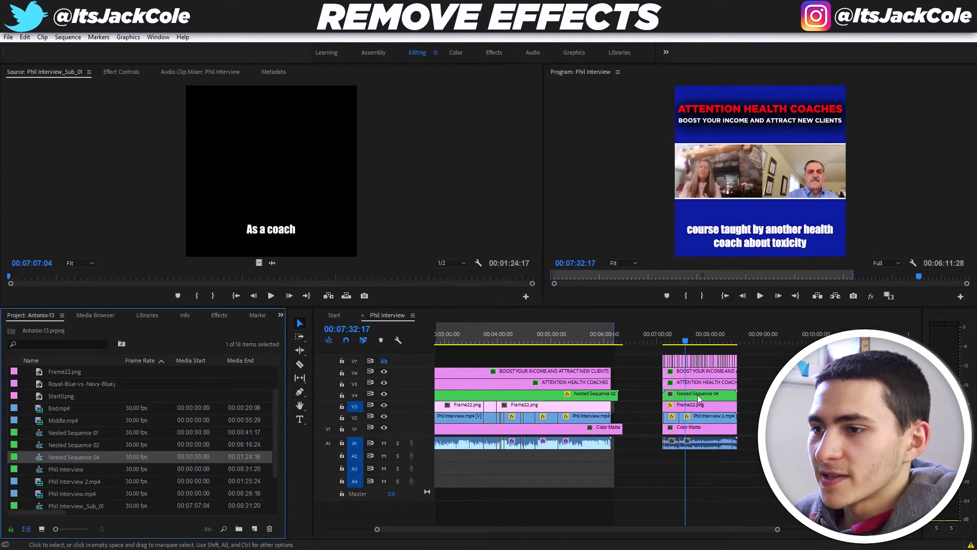
{"action": "left_click", "coordinate": [123, 72]}
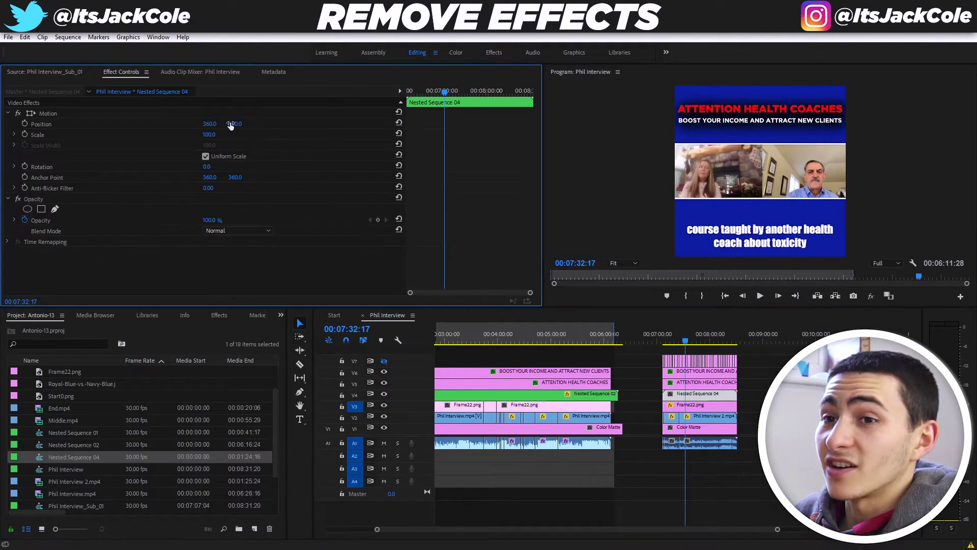
{"action": "left_click_drag", "start_coordinate": [235, 123], "coordinate": [216, 124]}
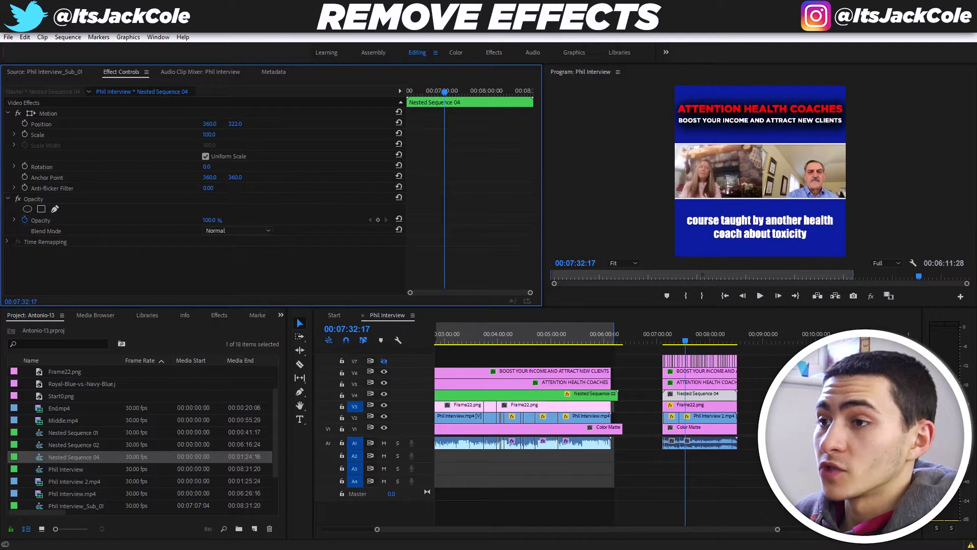
{"action": "left_click_drag", "start_coordinate": [234, 124], "coordinate": [236, 124]}
{"action": "left_click", "coordinate": [812, 392]}
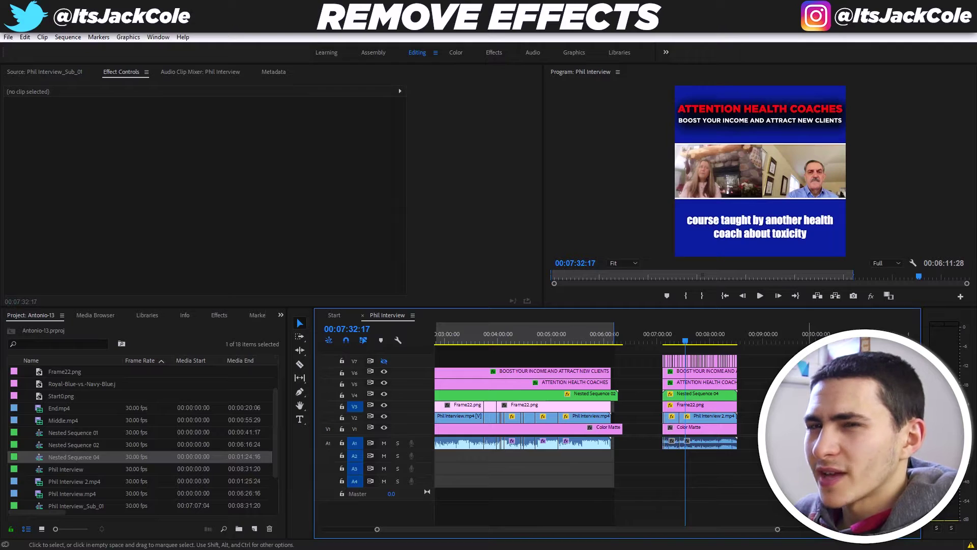
- Examine the second section's hidden V7 caption copies above the nested captions up close
{"action": "left_click", "coordinate": [713, 388]}
{"action": "left_click", "coordinate": [783, 389]}
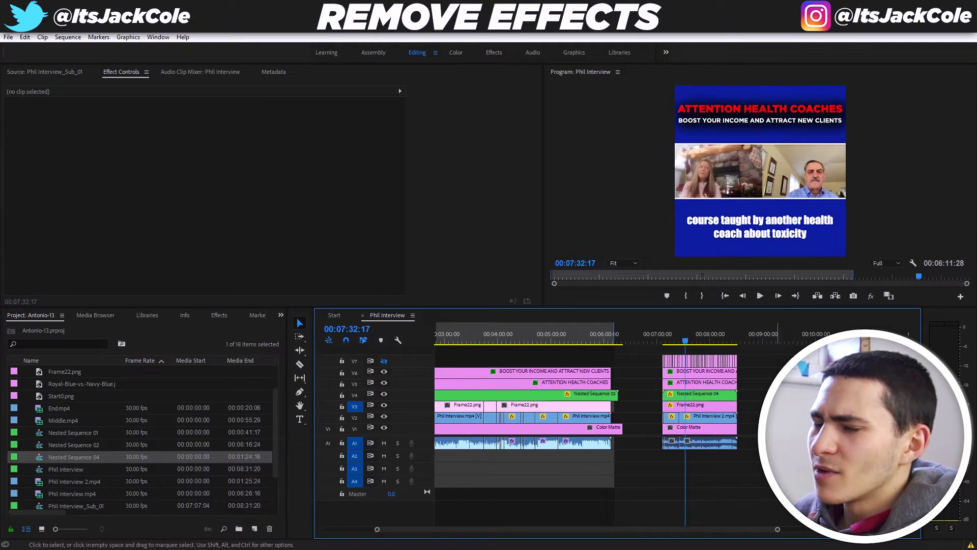
{"action": "left_click_drag", "start_coordinate": [777, 529], "coordinate": [658, 532]}
{"action": "left_click", "coordinate": [659, 416]}
{"action": "key", "text": "ctrl+shift+a"}
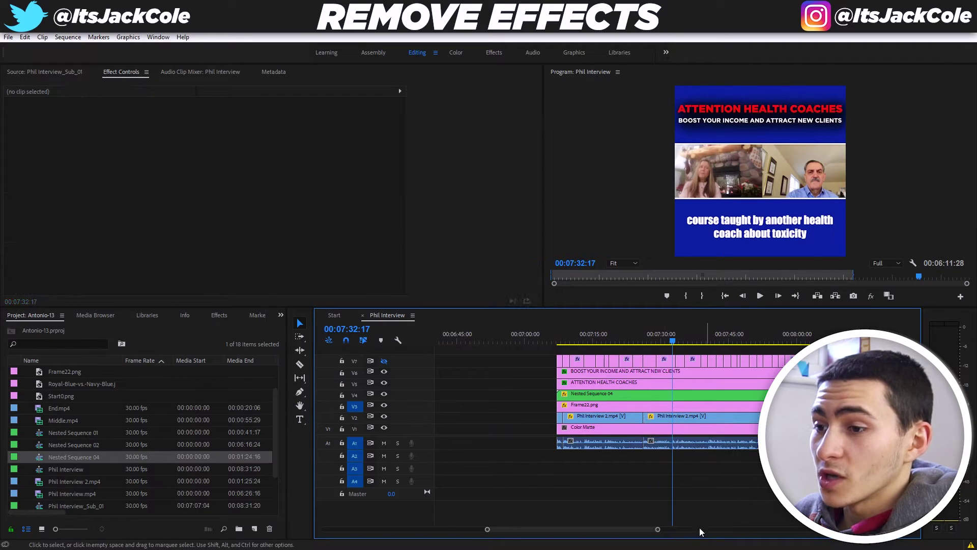
{"action": "left_click_drag", "start_coordinate": [658, 529], "coordinate": [895, 529]}
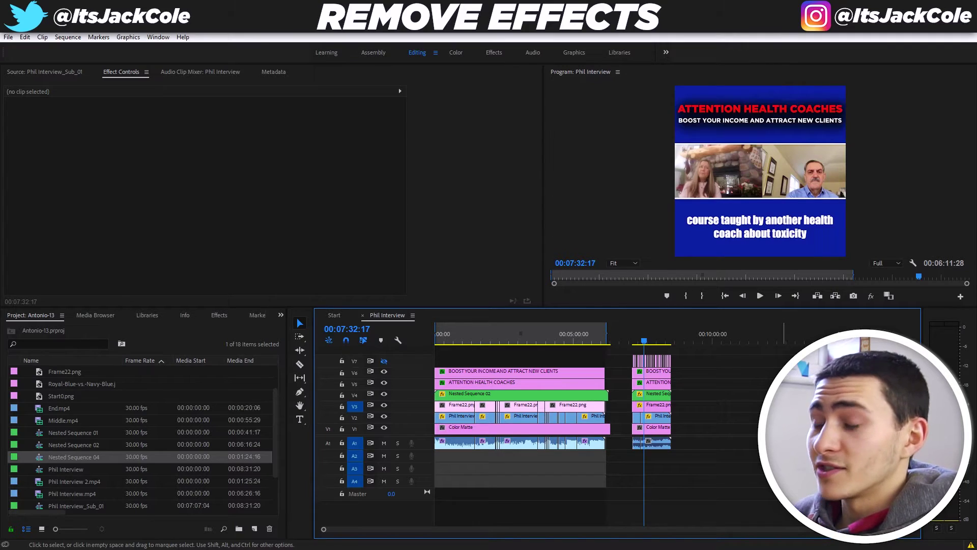
- Return the playhead to the start of the sequence to check the main section's captions, leaving nothing selected
{"action": "left_click_drag", "start_coordinate": [323, 529], "coordinate": [297, 531]}
{"action": "left_click", "coordinate": [475, 340]}
{"action": "key", "text": "Home"}
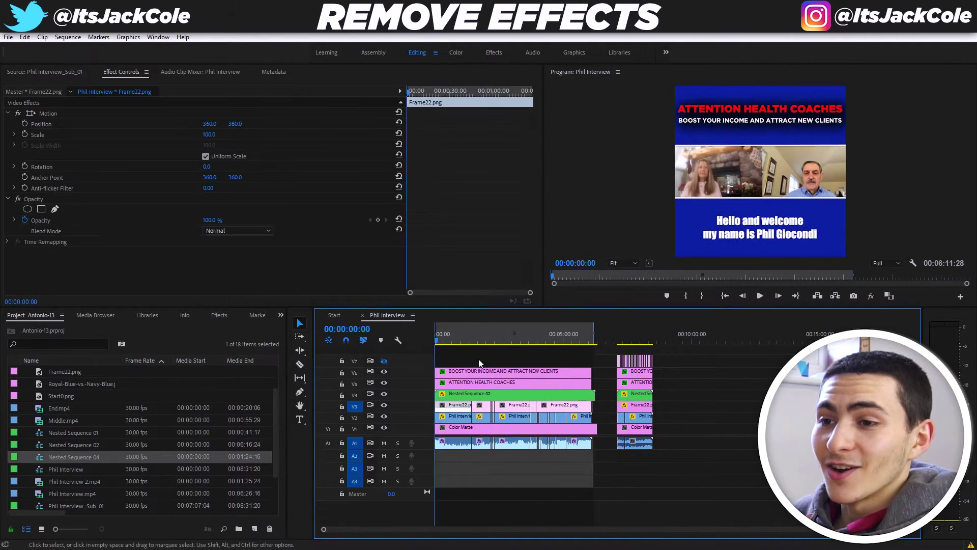
{"action": "key", "text": "ctrl+shift+a"}
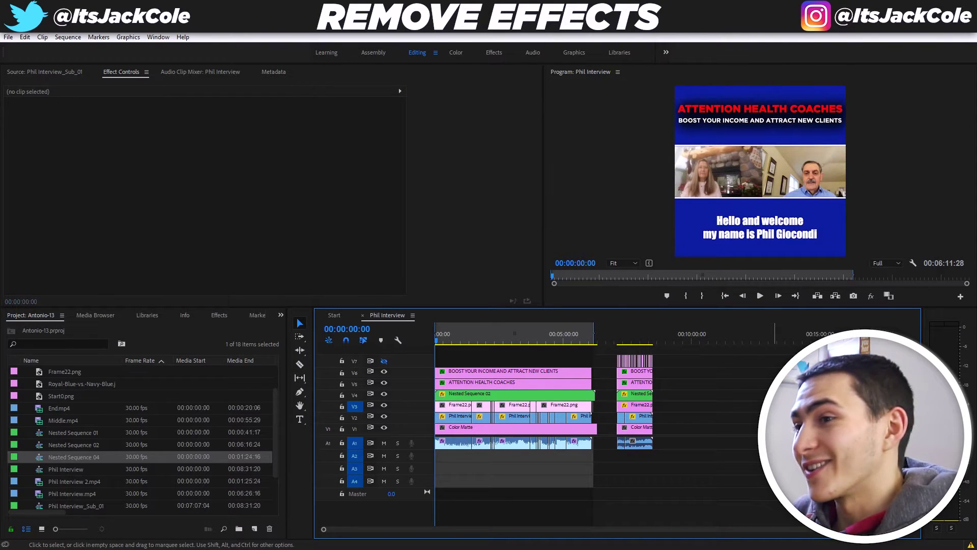